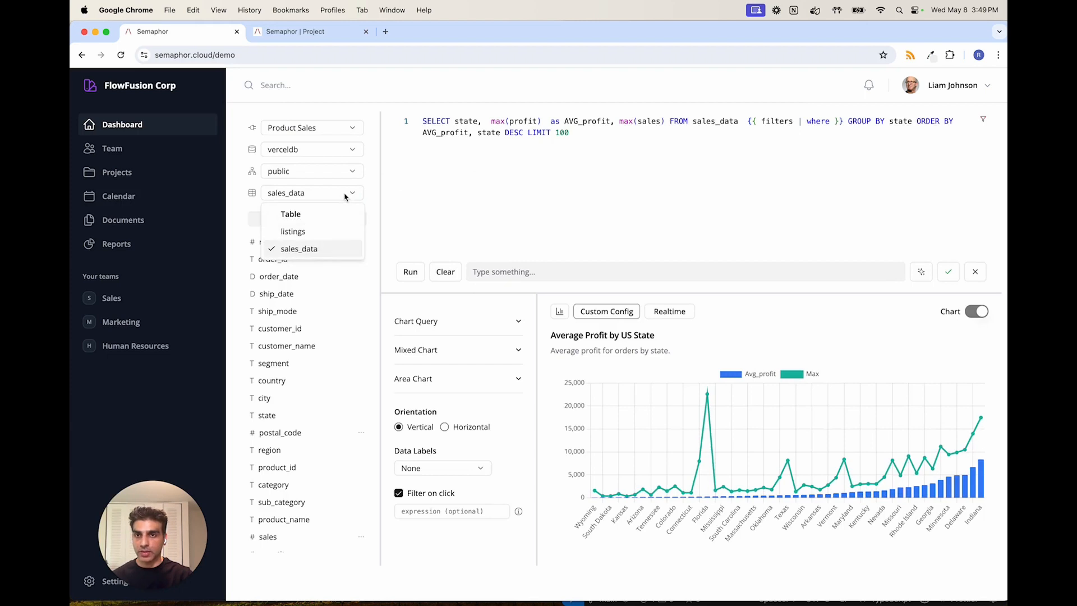
- Look through the sales_data columns available to the country sales leader and close the lens editor
{"action": "left_click", "coordinate": [425, 221]}
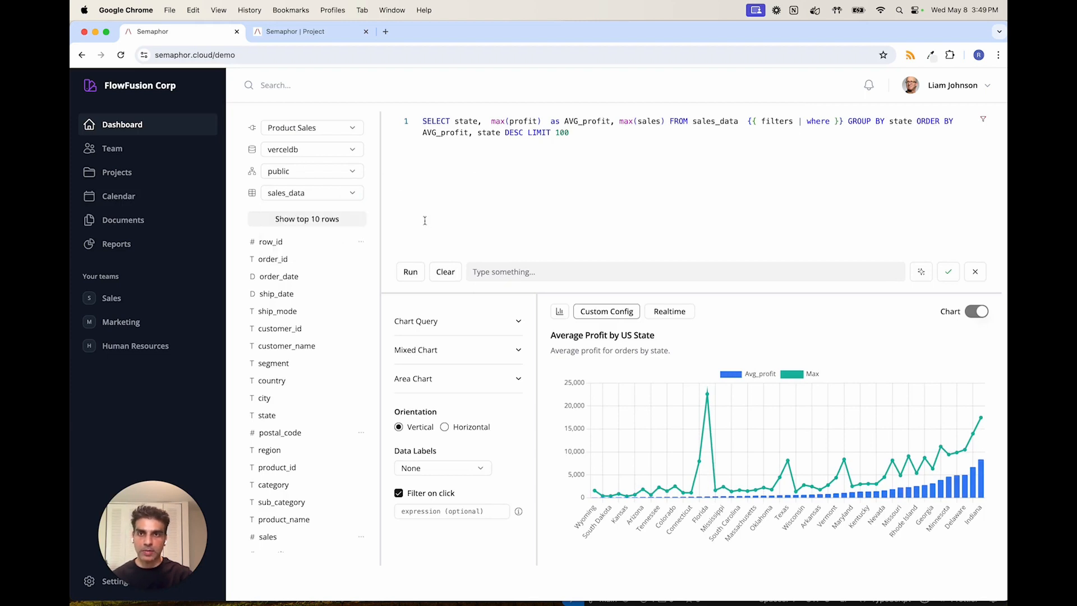
{"action": "scroll", "coordinate": [326, 279], "scroll_direction": "down", "scroll_amount": 2}
{"action": "scroll", "coordinate": [325, 279], "scroll_direction": "up", "scroll_amount": 1}
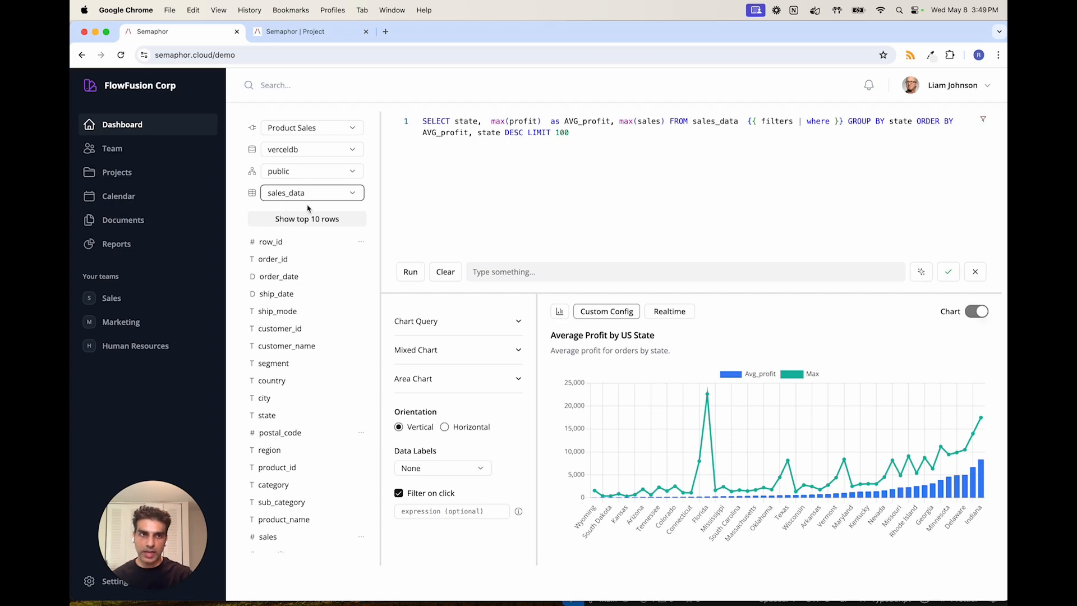
{"action": "left_click", "coordinate": [975, 273]}
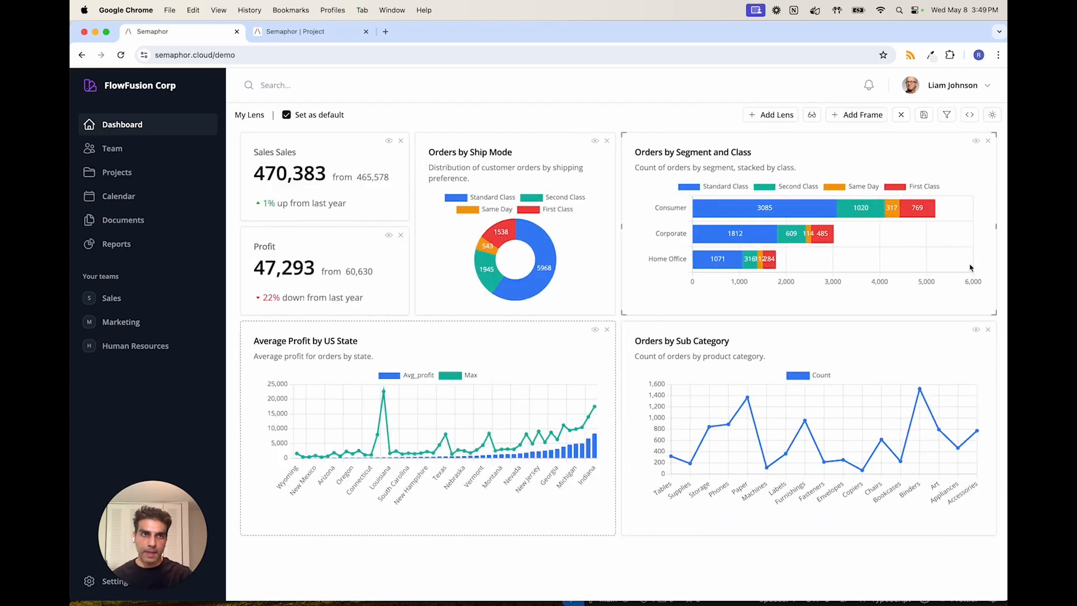
- Log out of the current account and log in as the East Sales Rep
{"action": "left_click", "coordinate": [969, 93]}
{"action": "left_click", "coordinate": [947, 115]}
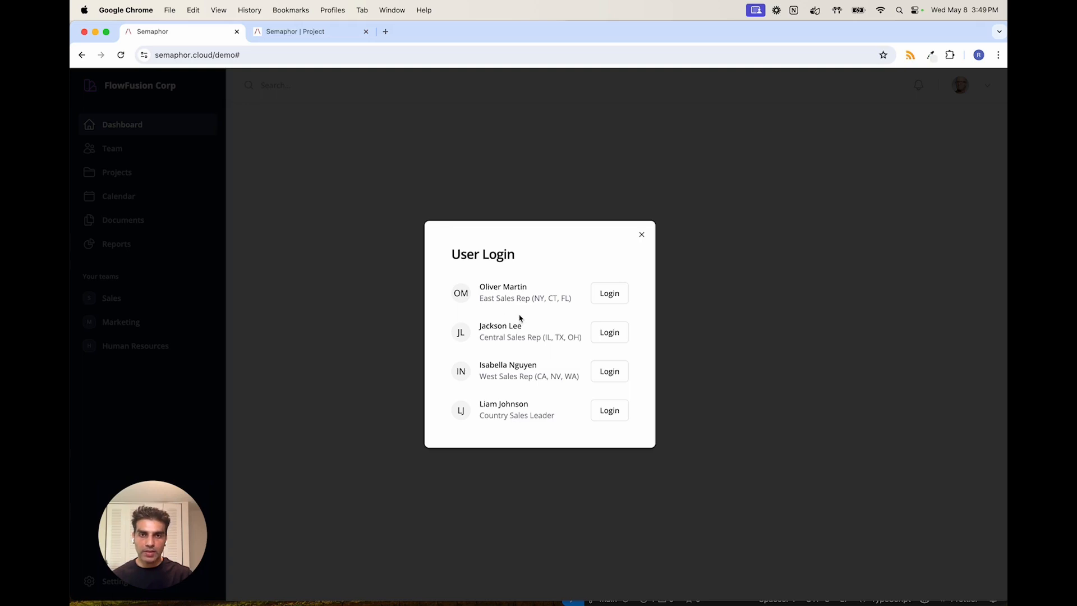
{"action": "left_click", "coordinate": [609, 300]}
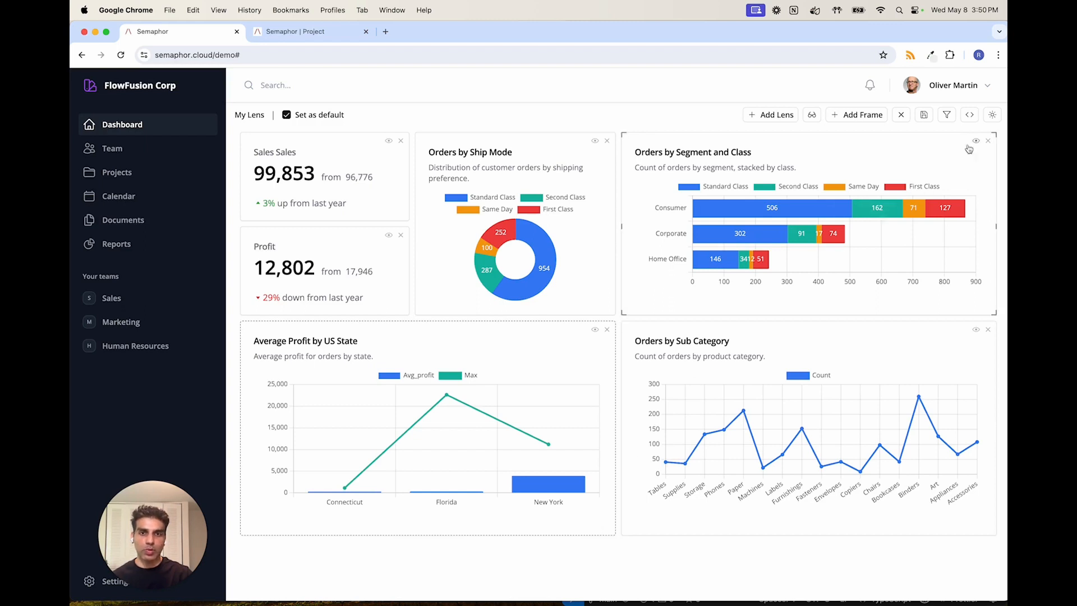
- Open the Average Profit by US State lens and check which tables and sales_data columns the sales rep can access
{"action": "left_click", "coordinate": [594, 331]}
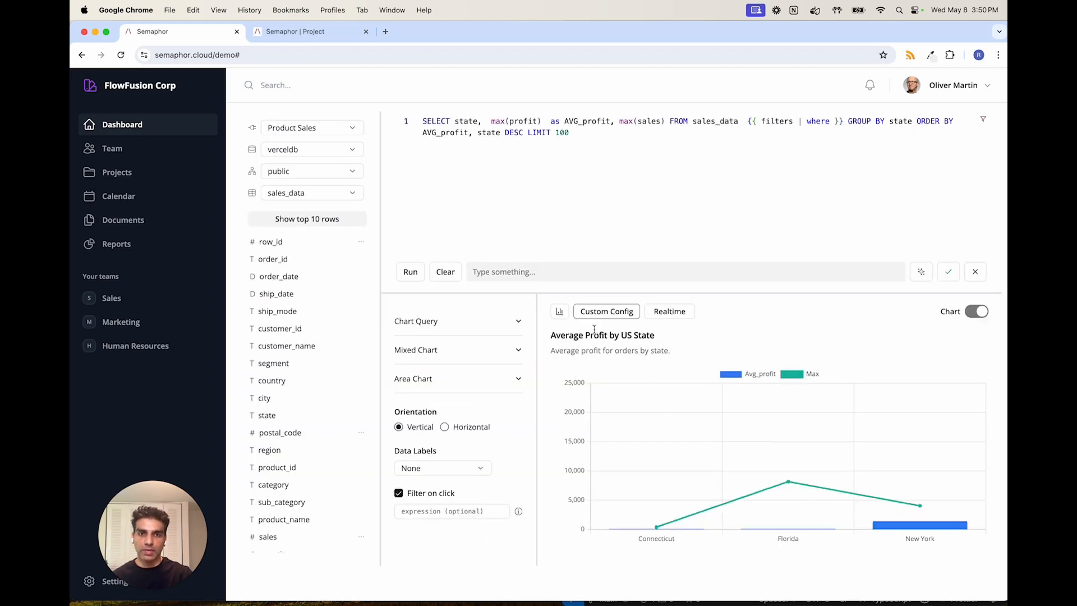
{"action": "left_click", "coordinate": [338, 195]}
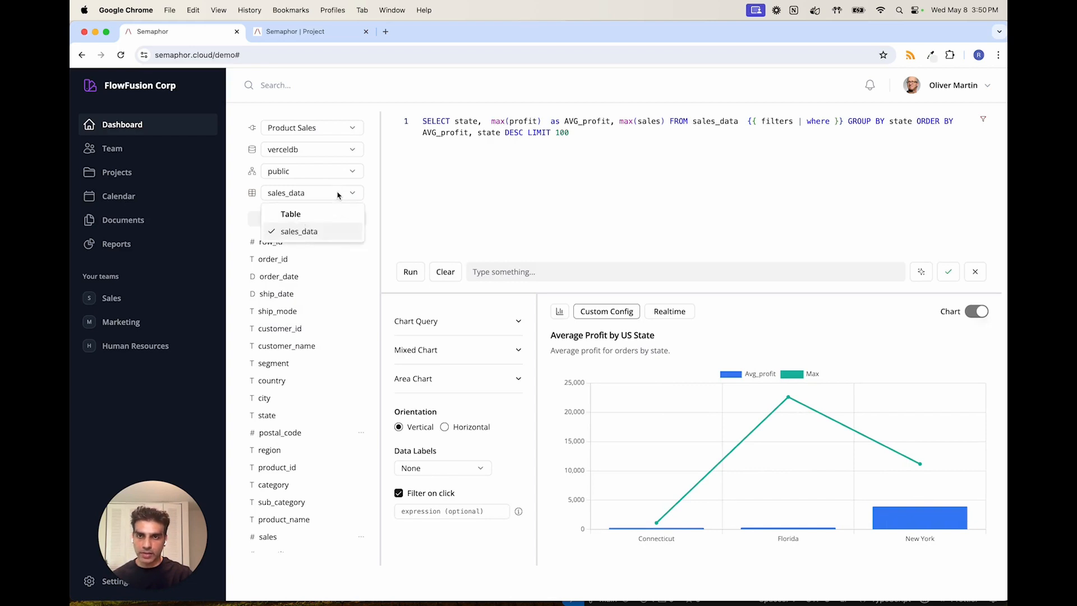
{"action": "left_click", "coordinate": [314, 231]}
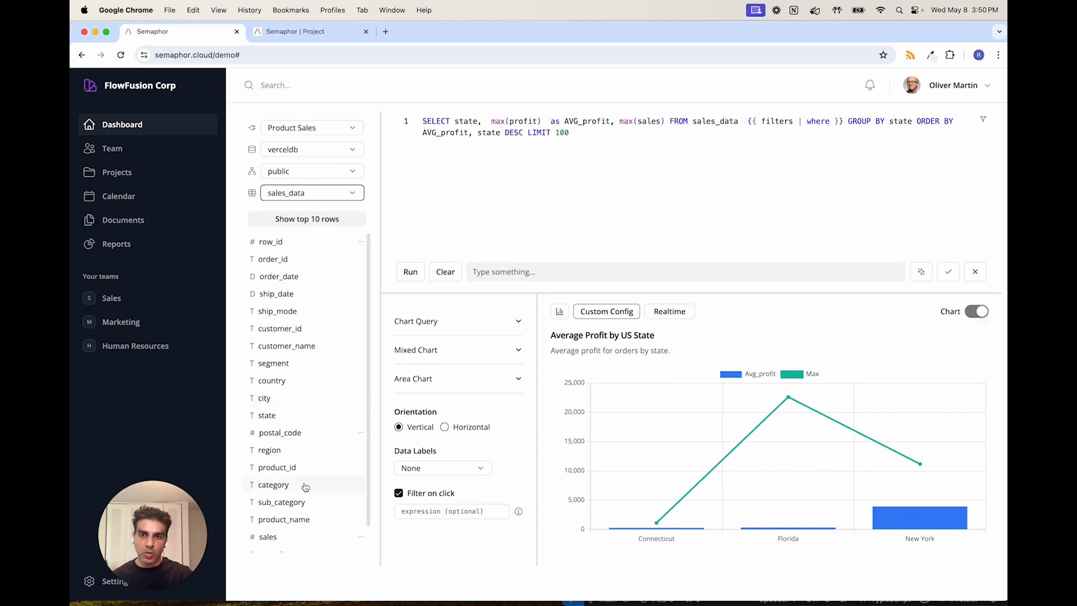
{"action": "scroll", "coordinate": [303, 487], "scroll_direction": "down", "scroll_amount": 2}
{"action": "scroll", "coordinate": [305, 487], "scroll_direction": "up", "scroll_amount": 2}
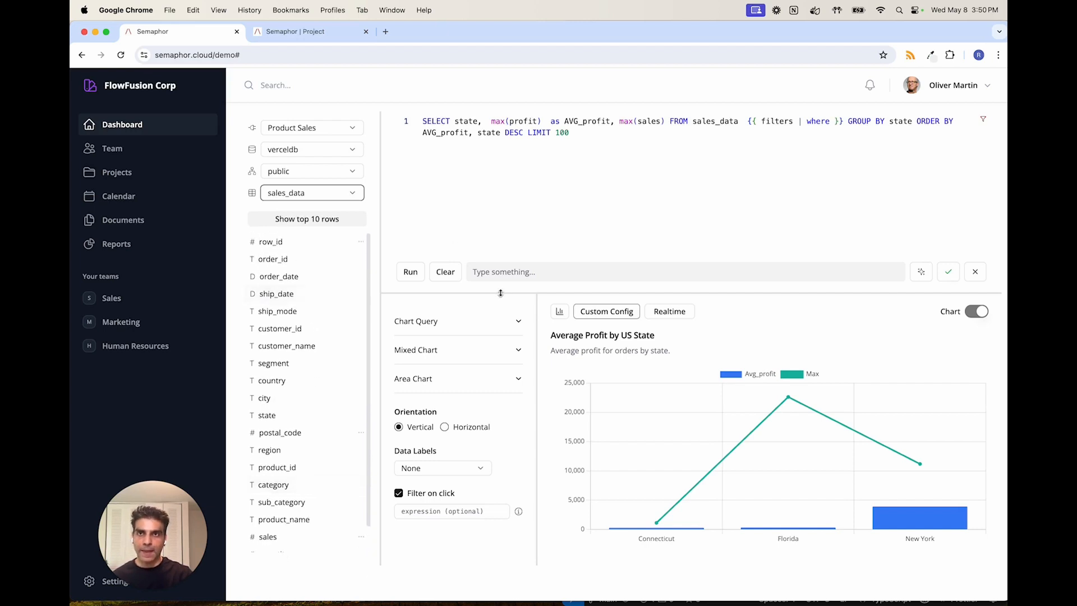
- In the Showcase project's row and column level security, examine the state policy's expression and denied columns, and close it
{"action": "left_click", "coordinate": [322, 39]}
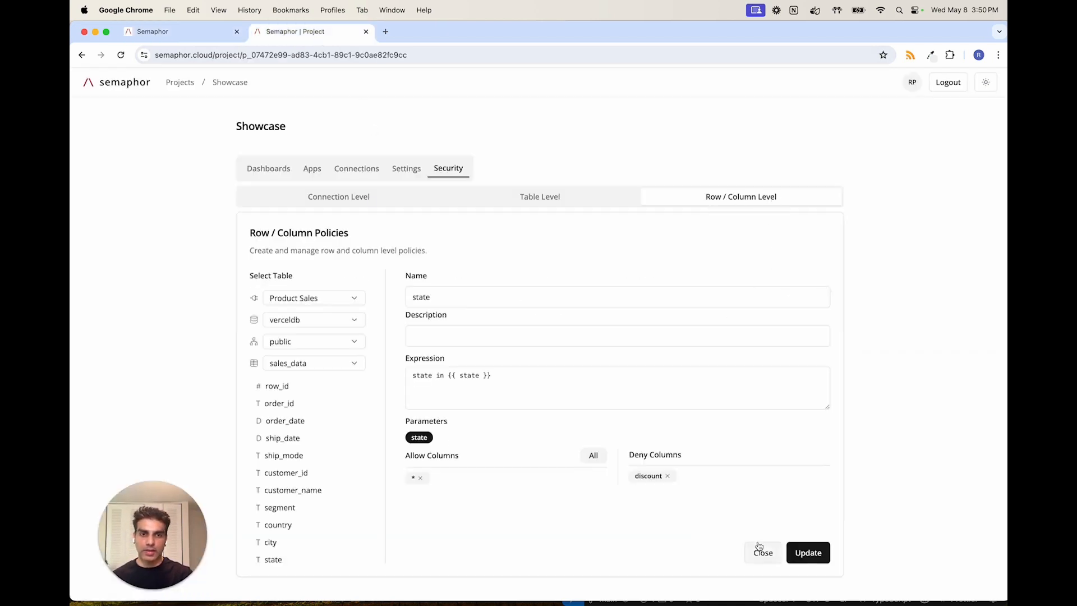
{"action": "left_click", "coordinate": [760, 550]}
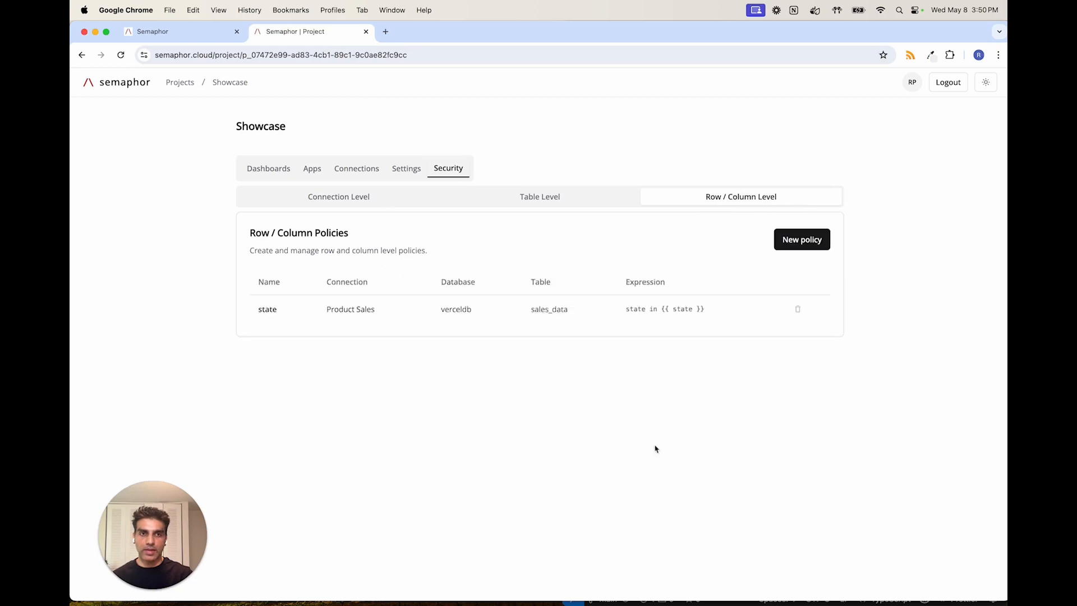
{"action": "left_click", "coordinate": [268, 313]}
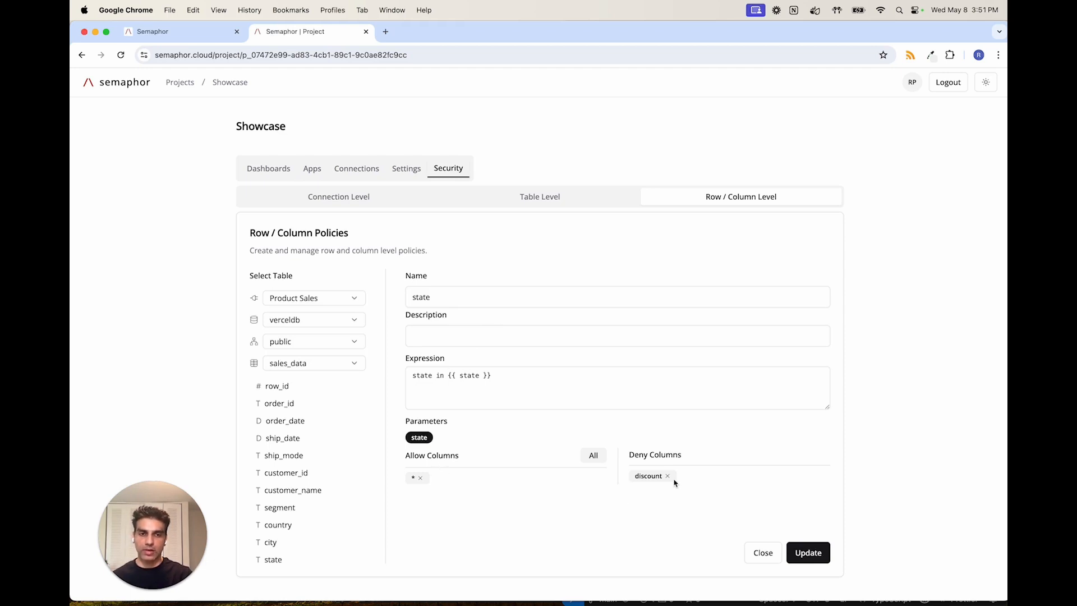
{"action": "left_click", "coordinate": [764, 554]}
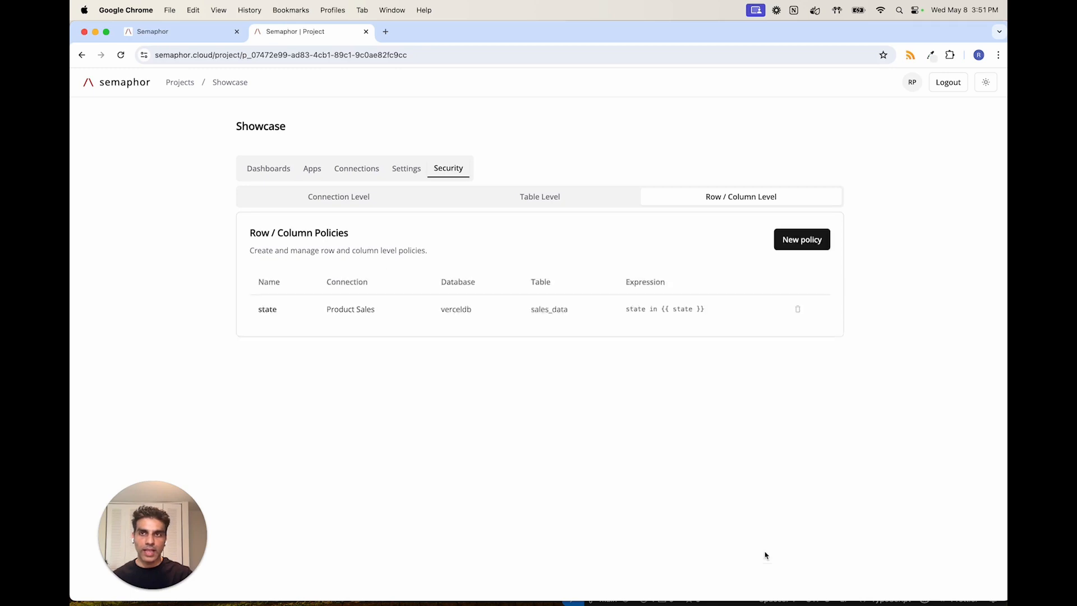
- Return to the demo dashboard, check the sales rep's sales_data column list for the denied column, and close the lens editor
{"action": "left_click", "coordinate": [160, 34]}
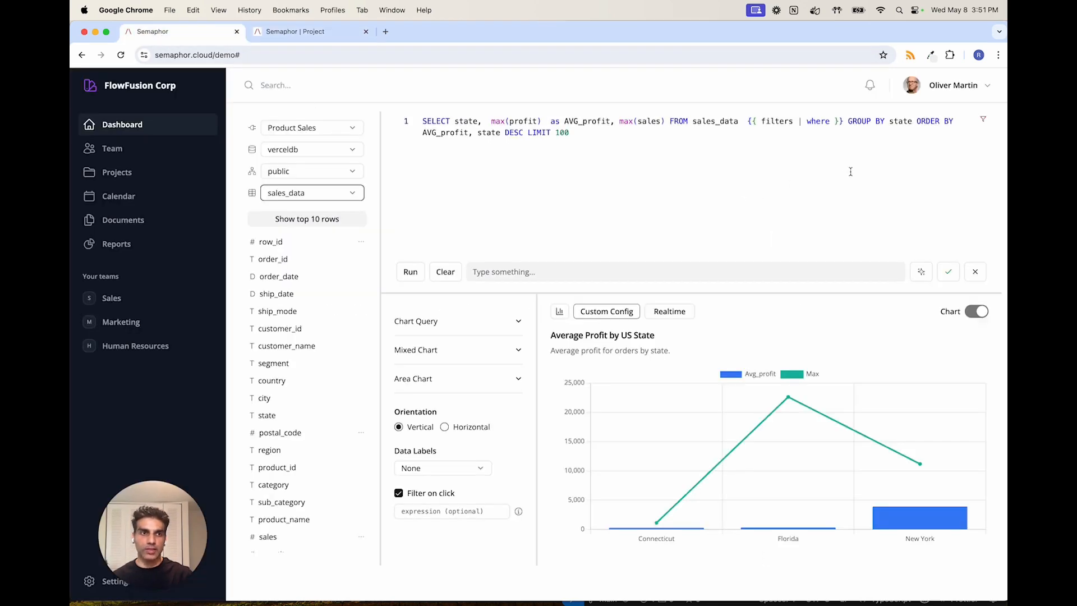
{"action": "scroll", "coordinate": [312, 483], "scroll_direction": "down", "scroll_amount": 1}
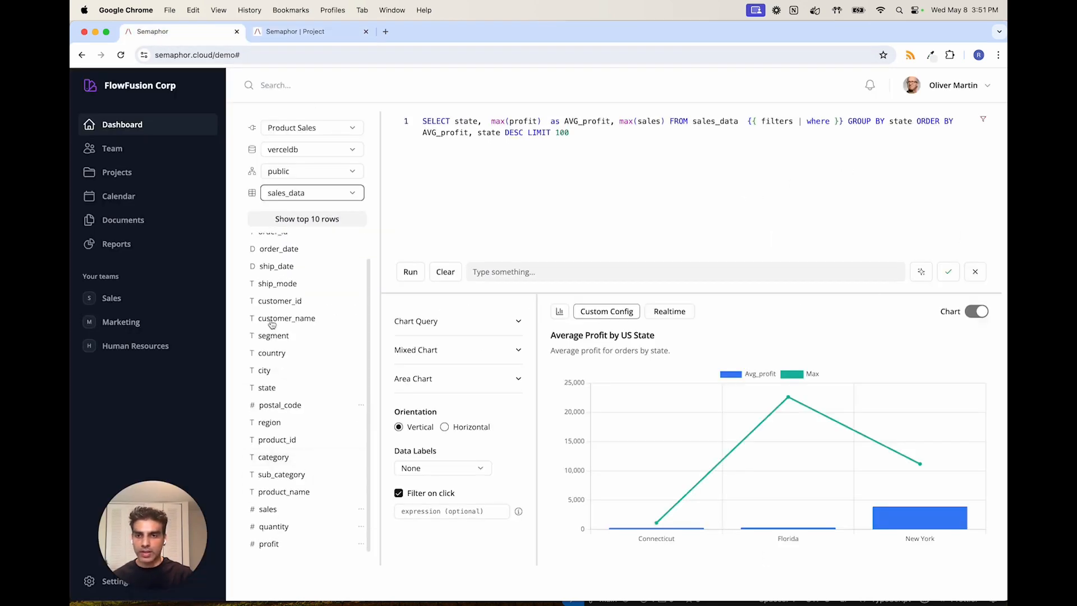
{"action": "left_click", "coordinate": [983, 273]}
- Log in as the Country Sales Leader and review the columns in the Average Profit by US State lens
{"action": "left_click", "coordinate": [983, 83]}
{"action": "left_click", "coordinate": [944, 114]}
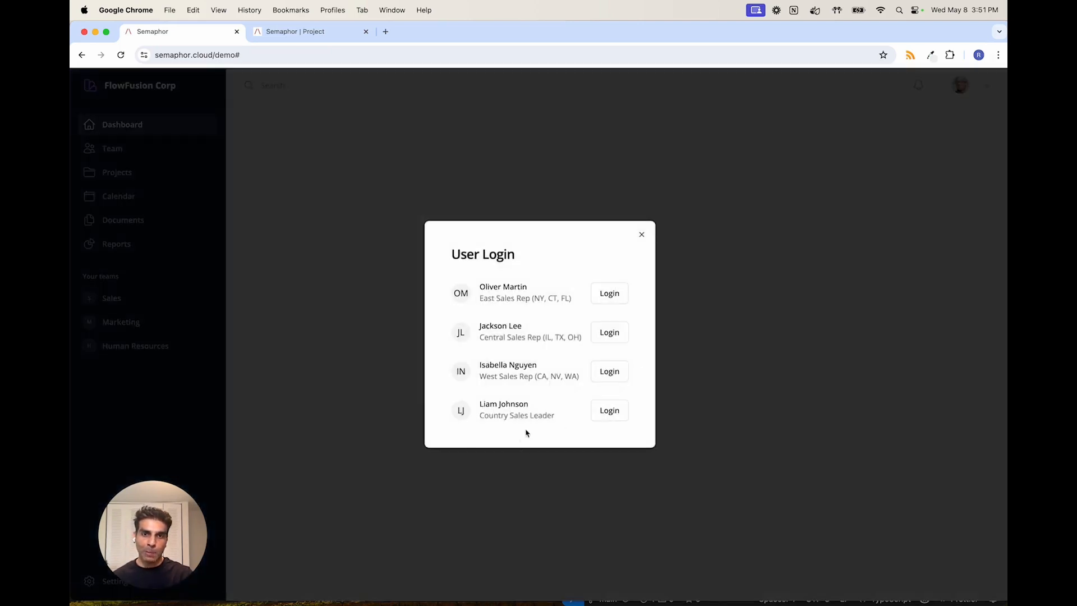
{"action": "left_click", "coordinate": [605, 416]}
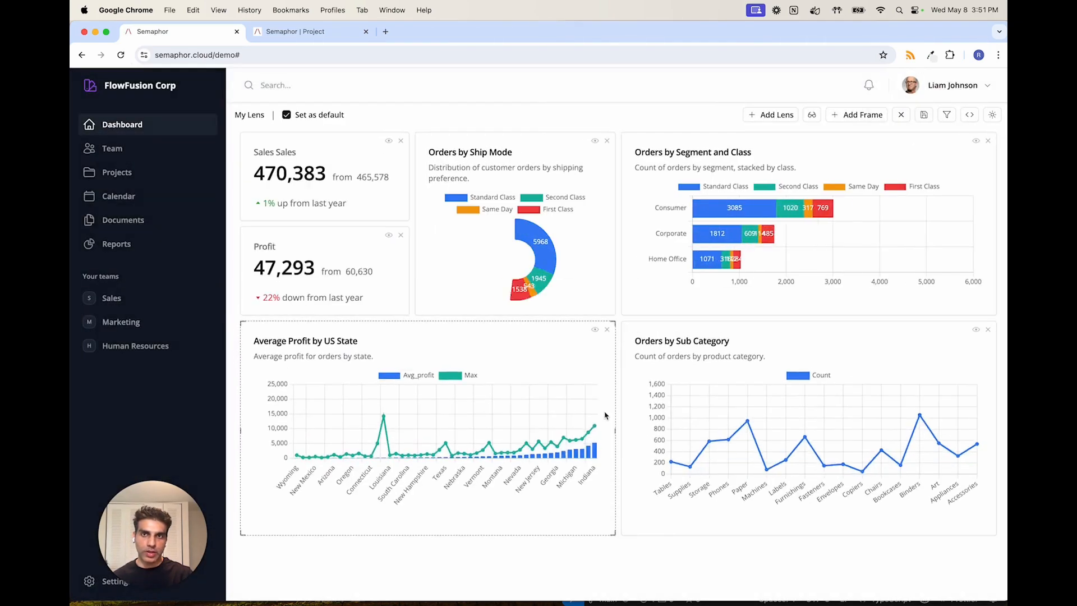
{"action": "left_click", "coordinate": [595, 332]}
{"action": "scroll", "coordinate": [284, 478], "scroll_direction": "down", "scroll_amount": 1}
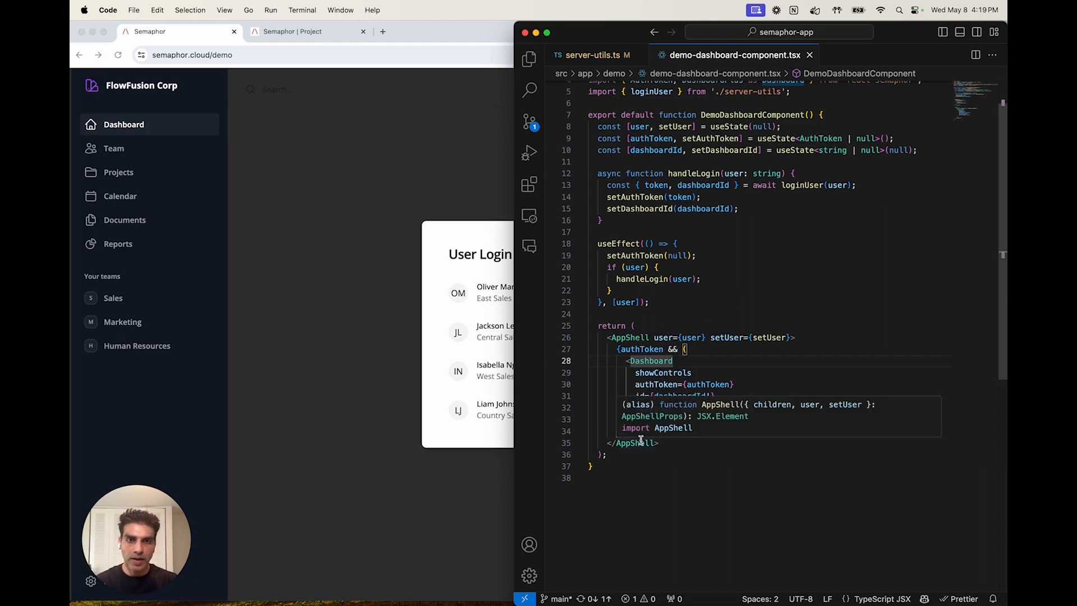
- Highlight the Dashboard component and the handleLogin(user) call in demo-dashboard-component.tsx
{"action": "left_click", "coordinate": [689, 307]}
{"action": "left_click_drag", "start_coordinate": [626, 361], "coordinate": [638, 420]}
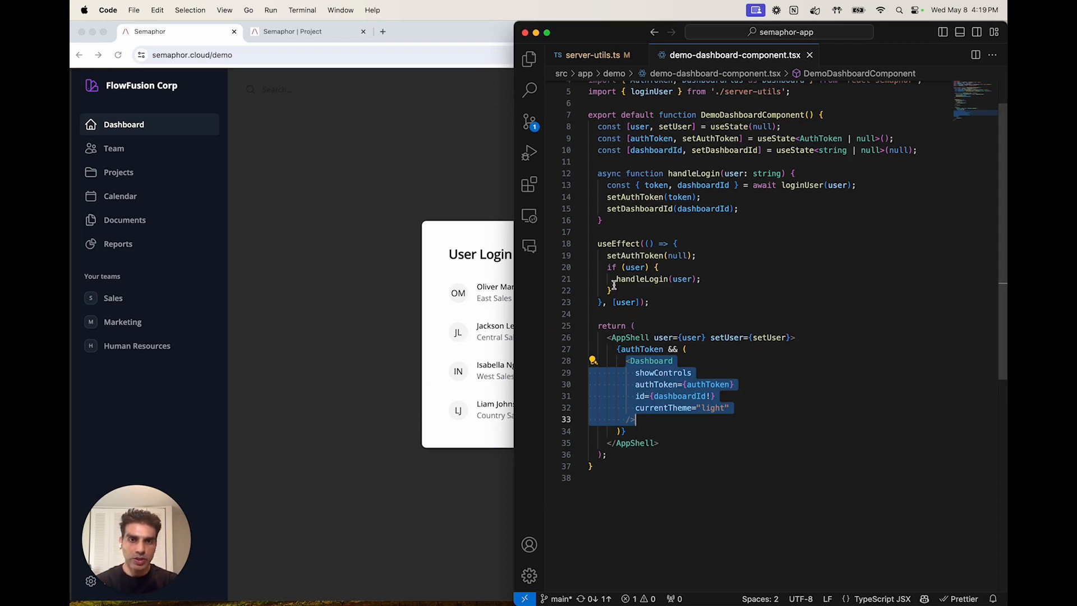
{"action": "left_click_drag", "start_coordinate": [615, 280], "coordinate": [705, 283]}
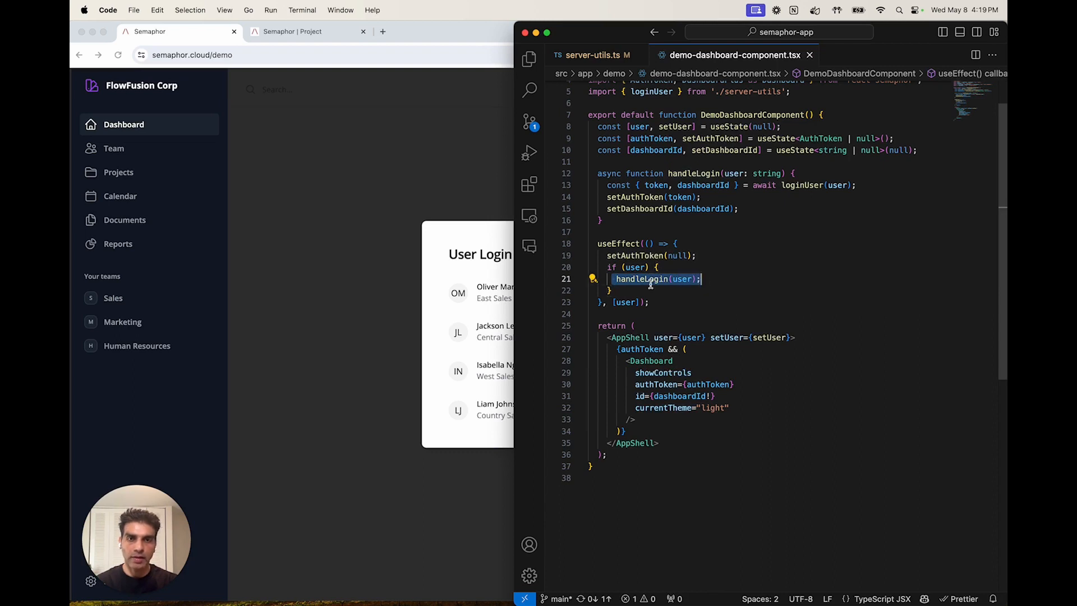
- Switch to the demo in Chrome and log in as the East Sales Rep
{"action": "left_click", "coordinate": [442, 339]}
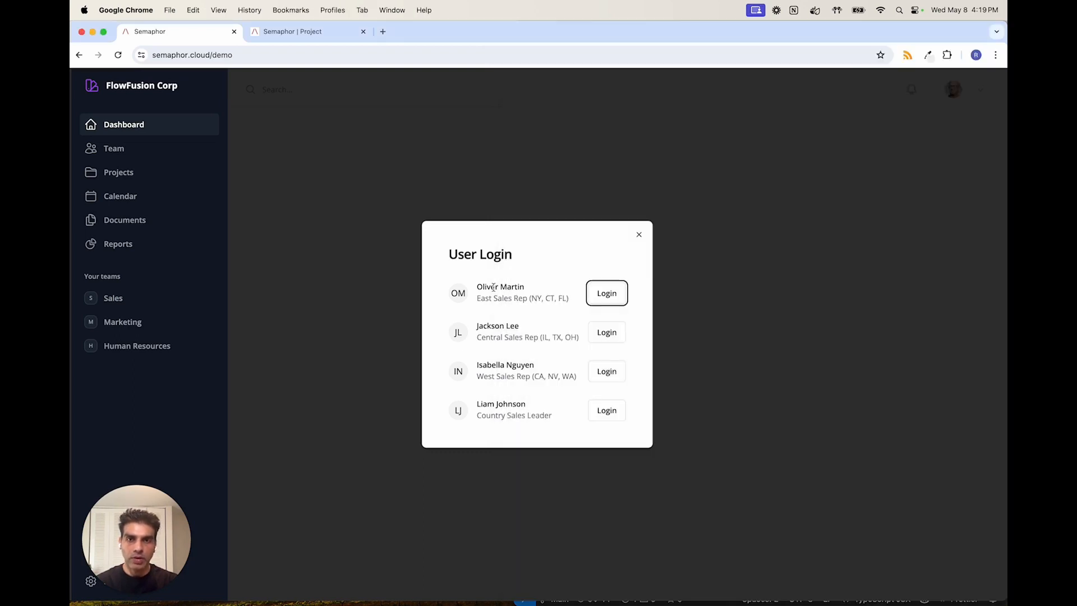
{"action": "left_click", "coordinate": [610, 297]}
{"action": "left_click", "coordinate": [603, 311]}
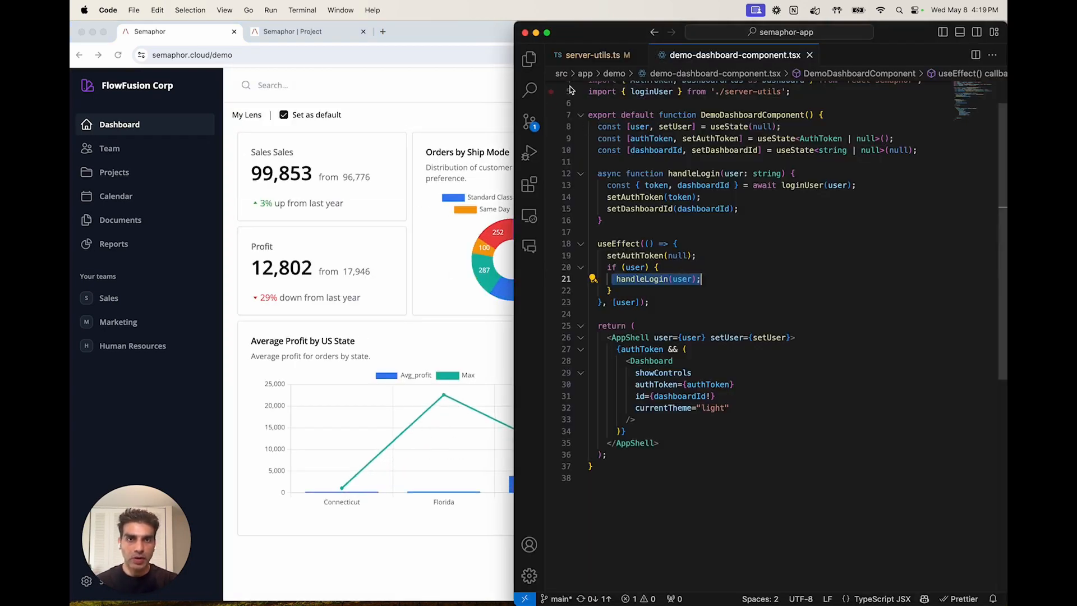
- Show server-utils.ts in VS Code and highlight the user login comment in the loginUser function
{"action": "left_click", "coordinate": [579, 61]}
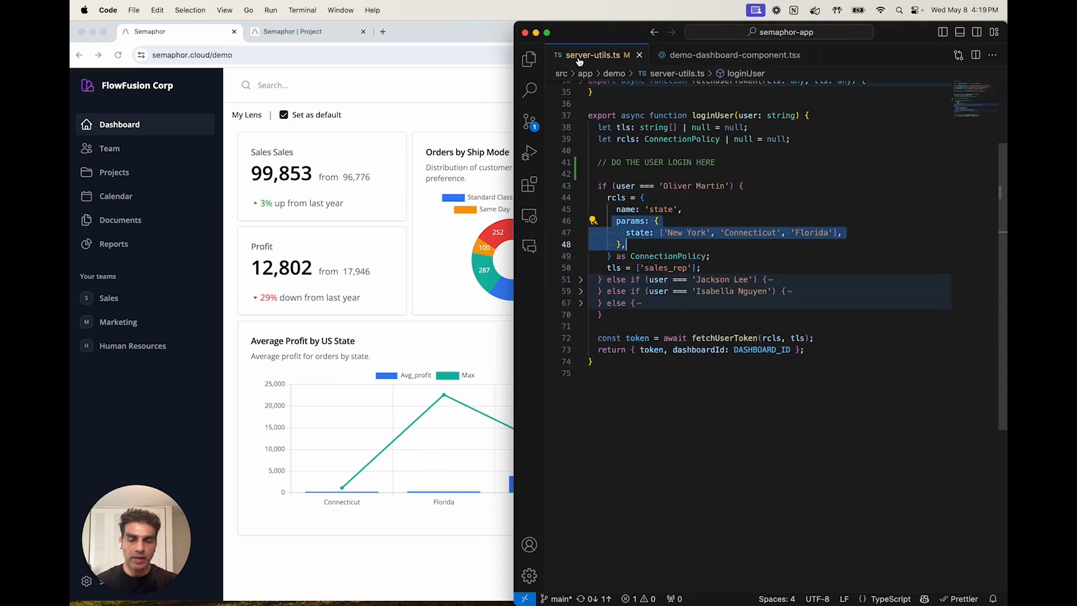
{"action": "left_click", "coordinate": [685, 202]}
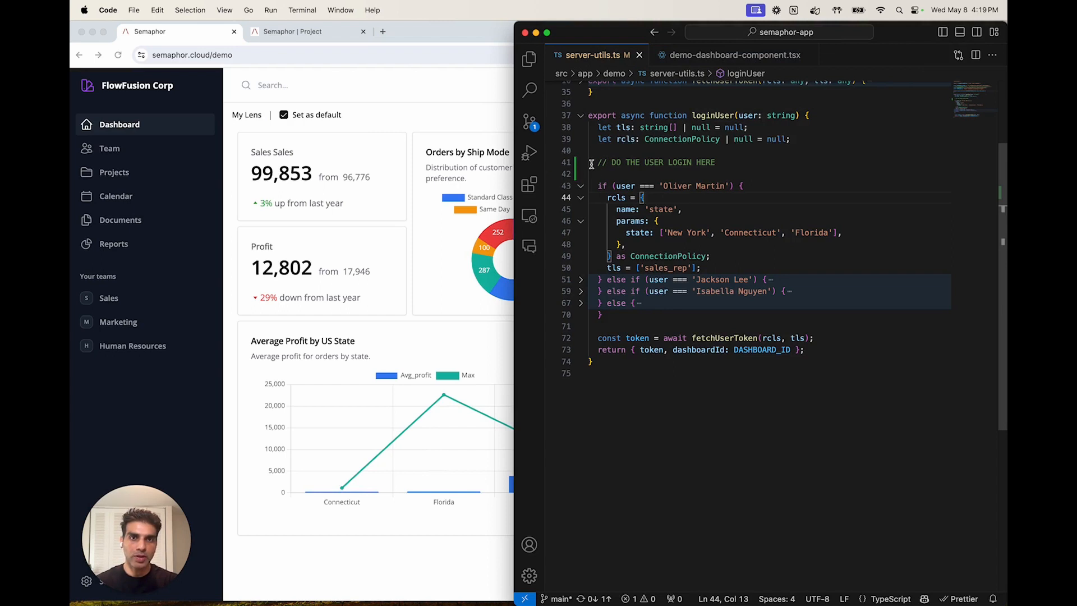
{"action": "left_click_drag", "start_coordinate": [590, 164], "coordinate": [721, 163]}
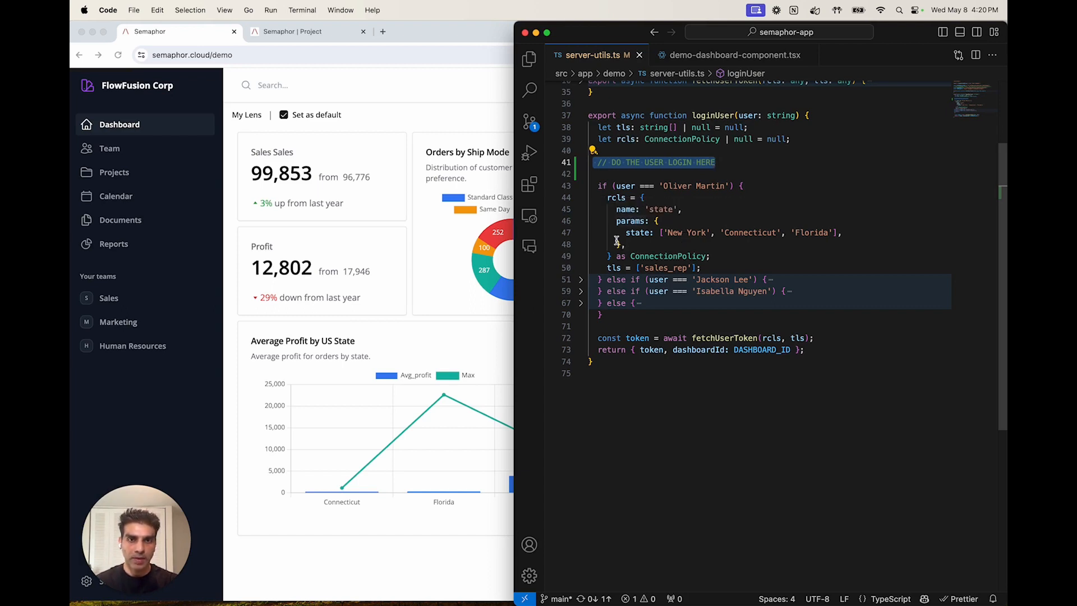
- Highlight the state params, the policy name and the tls assignment in the East sales rep's login branch
{"action": "left_click", "coordinate": [611, 223]}
{"action": "left_click_drag", "start_coordinate": [611, 223], "coordinate": [627, 245]}
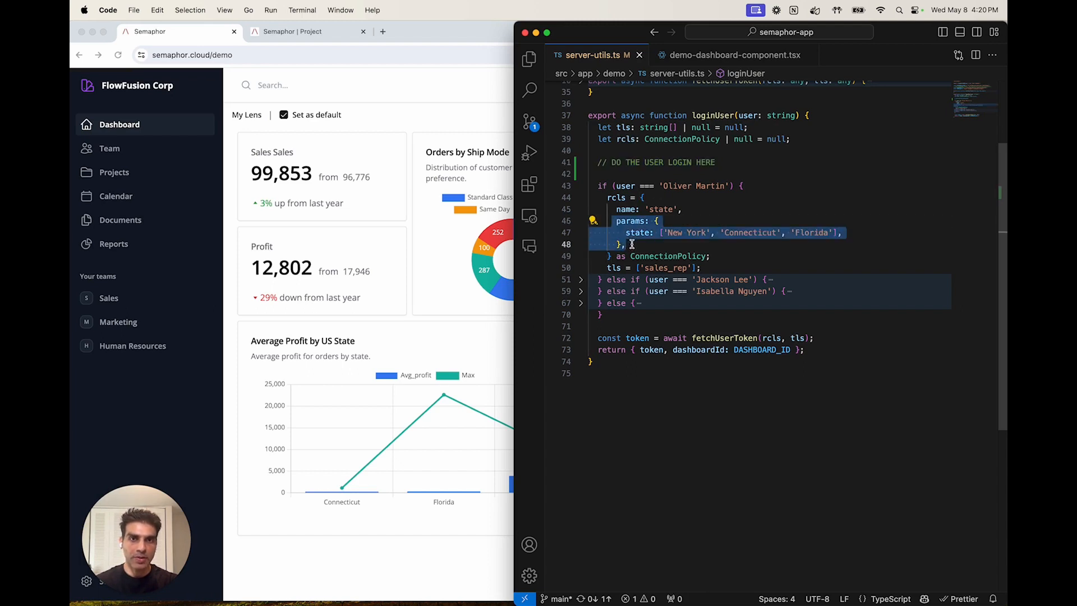
{"action": "left_click", "coordinate": [762, 214]}
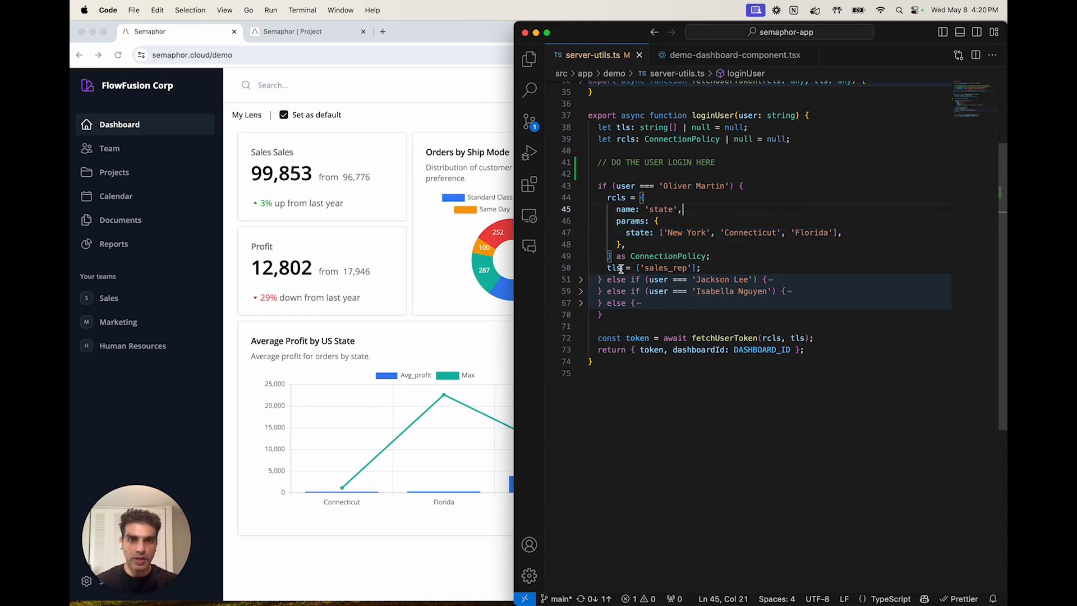
{"action": "left_click_drag", "start_coordinate": [615, 210], "coordinate": [682, 212]}
{"action": "left_click_drag", "start_coordinate": [606, 268], "coordinate": [730, 262]}
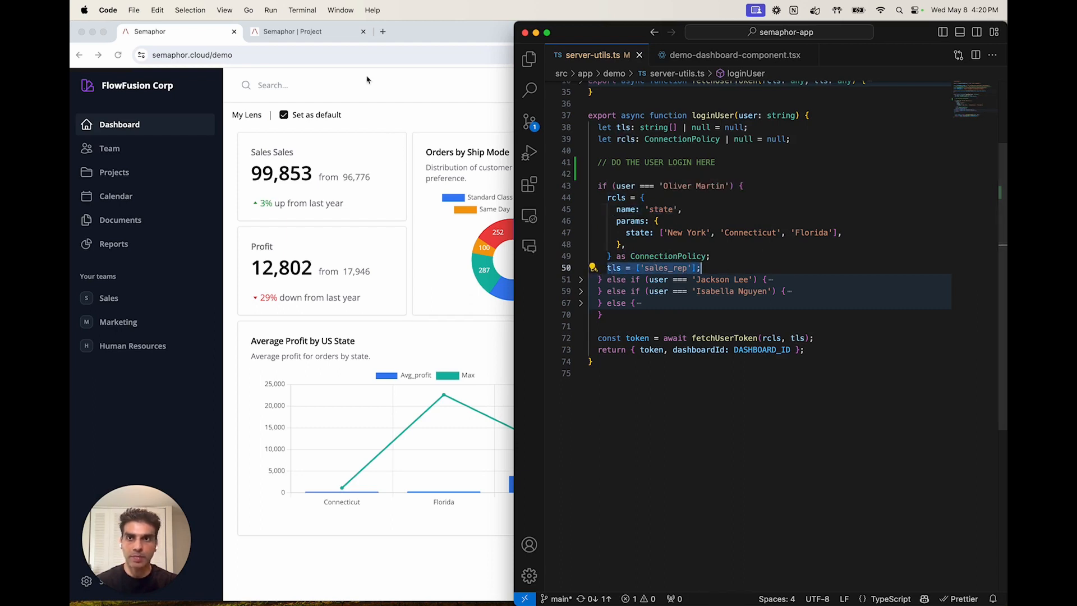
- In Chrome, open the project's sales_rep table level policy and highlight its allowed table
{"action": "left_click", "coordinate": [314, 32]}
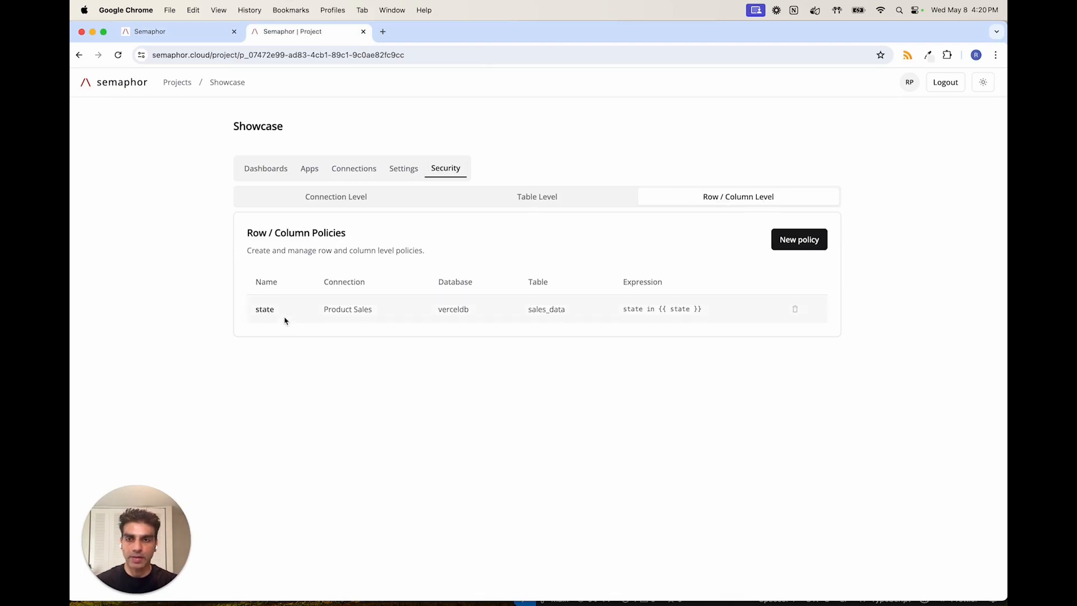
{"action": "left_click", "coordinate": [527, 197]}
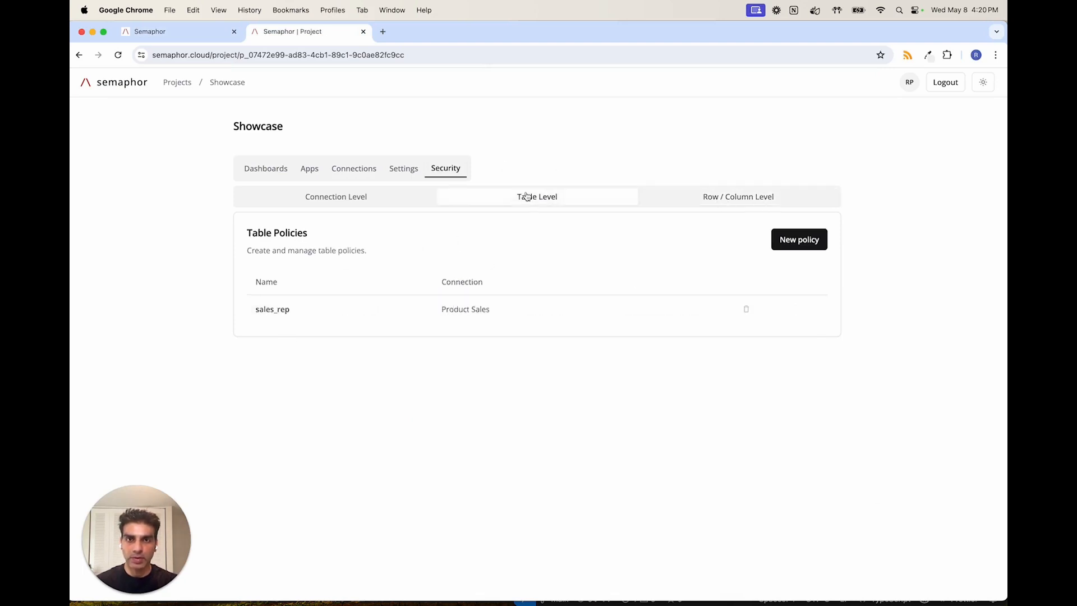
{"action": "left_click", "coordinate": [279, 314]}
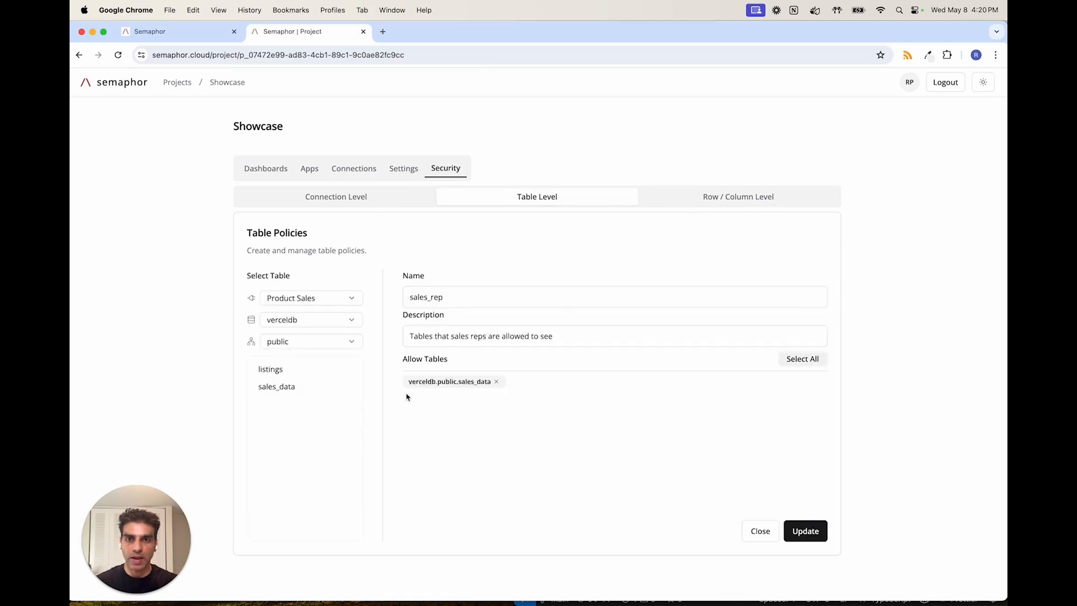
{"action": "left_click_drag", "start_coordinate": [403, 385], "coordinate": [506, 387]}
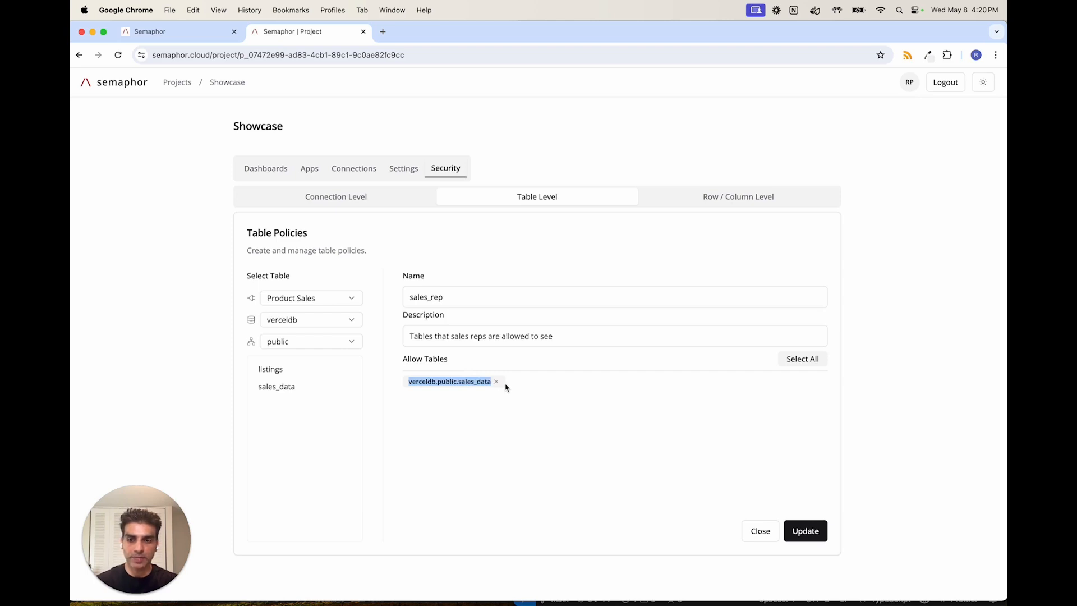
- Switch back to VS Code and examine how the fetchUserToken function sends the rcls and tls policies
{"action": "key", "text": "super+Tab"}
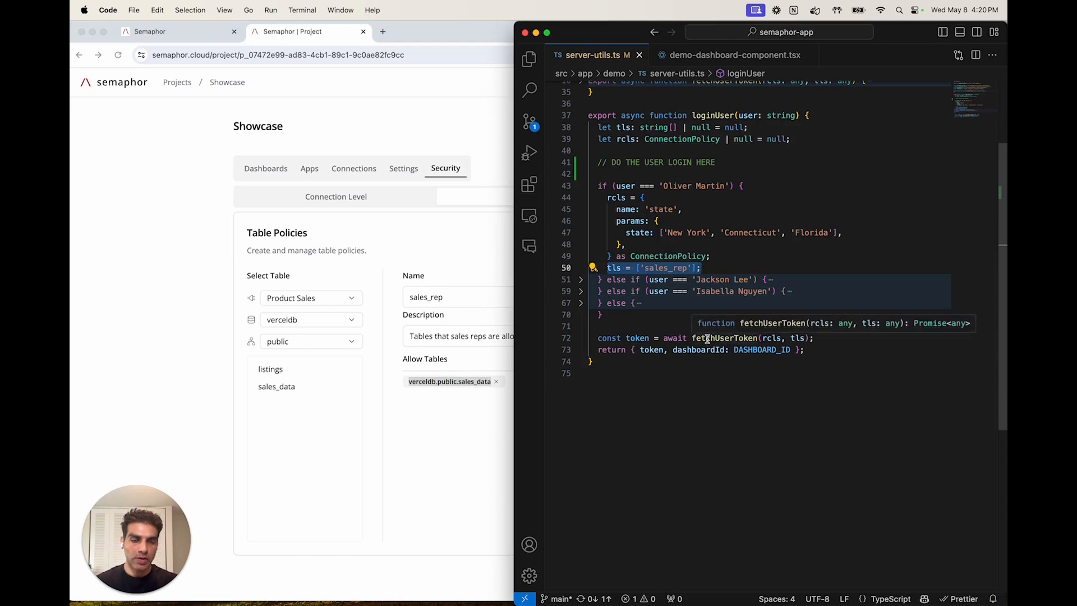
{"action": "left_click", "coordinate": [746, 338], "text": "super"}
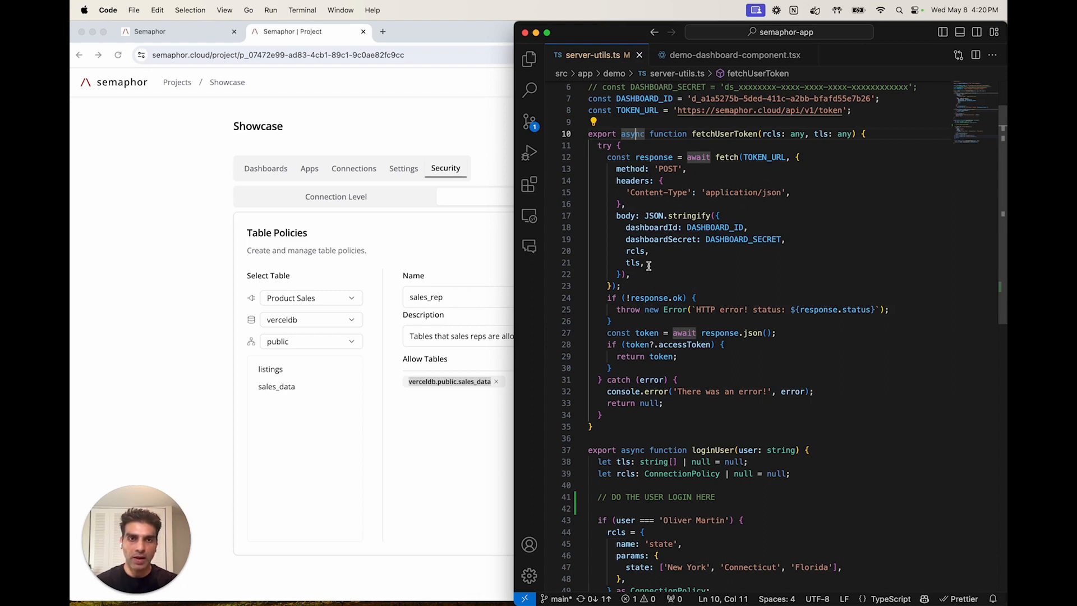
{"action": "scroll", "coordinate": [678, 404], "scroll_direction": "down", "scroll_amount": 5}
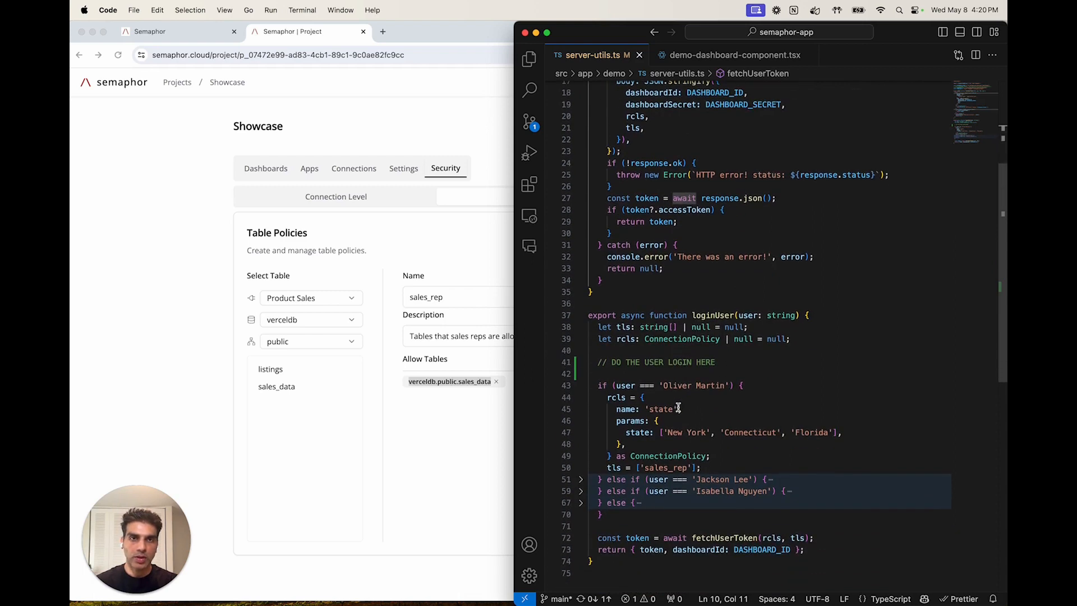
- Review the token and dashboard ID returned by loginUser, and open demo-dashboard-component.tsx
{"action": "scroll", "coordinate": [672, 457], "scroll_direction": "down", "scroll_amount": 2}
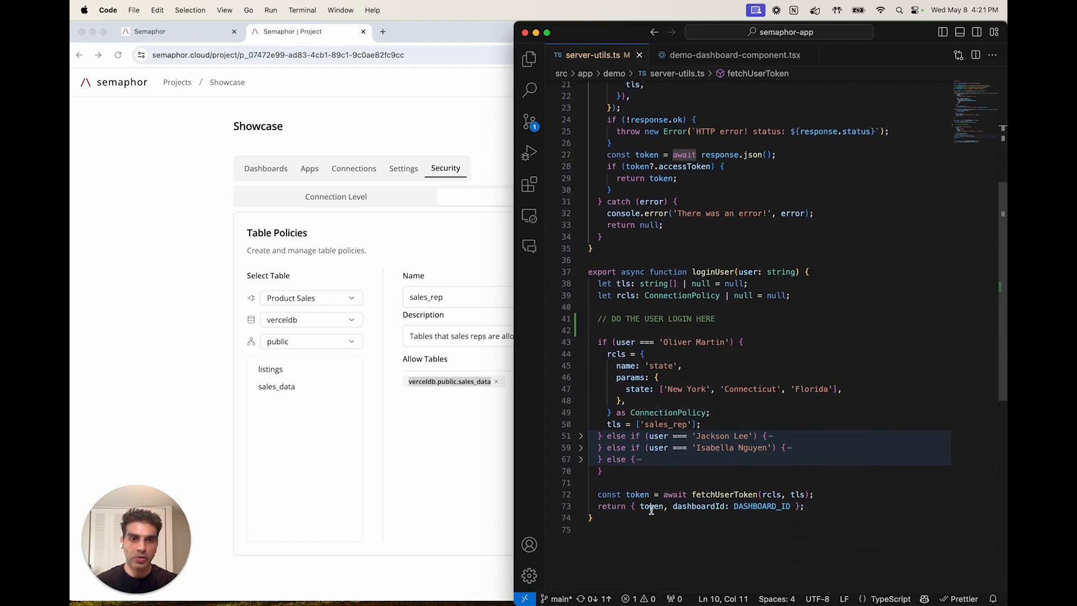
{"action": "left_click", "coordinate": [735, 54]}
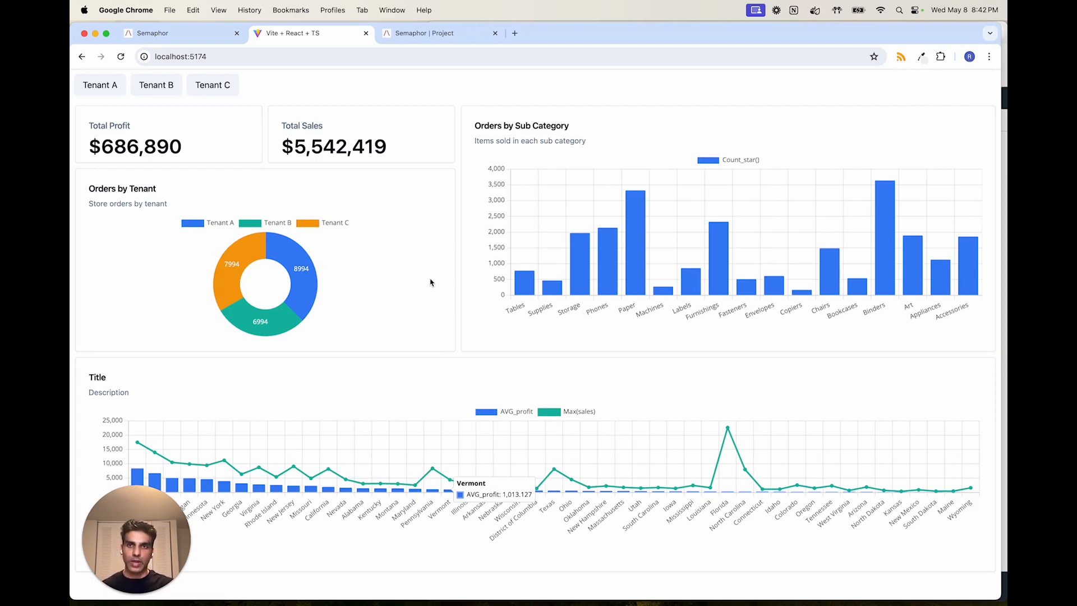
- Show the semaphor-dev S3 bucket's folders, and in the Demo Project open the store_policy connection policy and highlight its parameterized URL
{"action": "key", "text": "super+grave"}
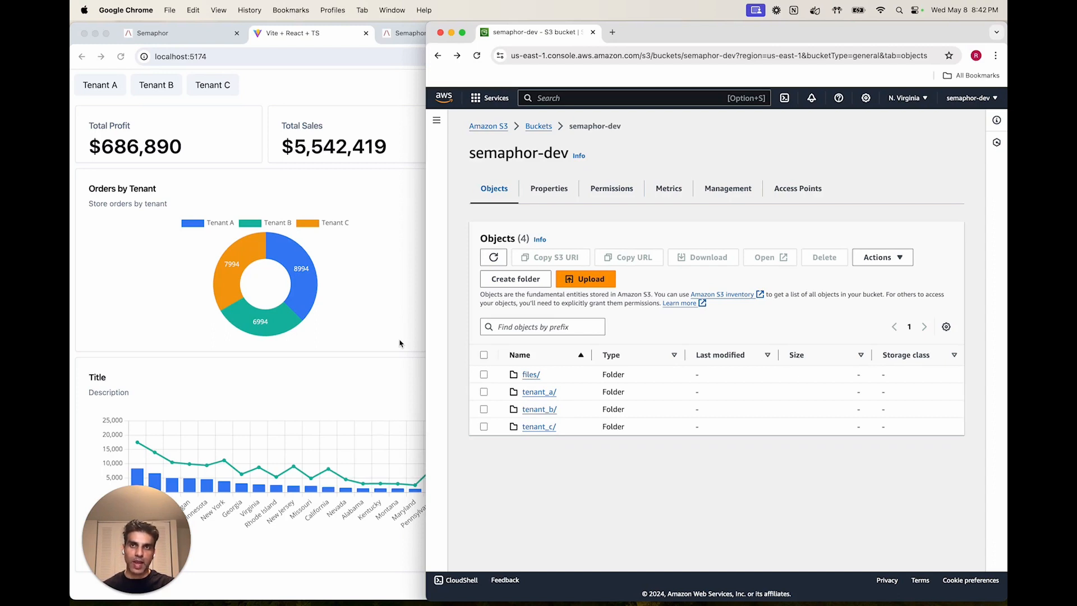
{"action": "left_click", "coordinate": [396, 34]}
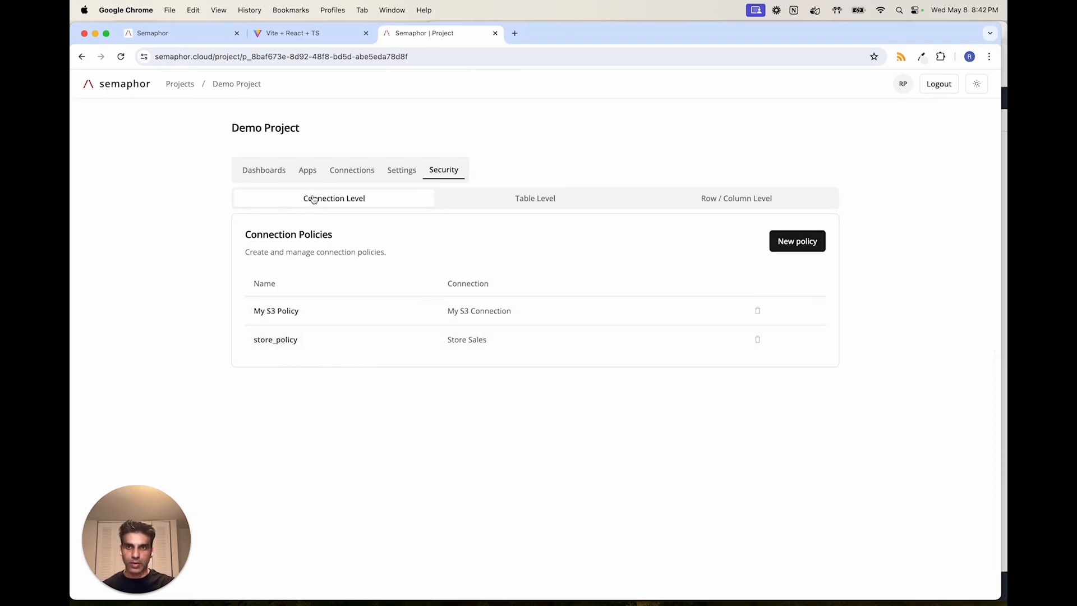
{"action": "left_click", "coordinate": [269, 341]}
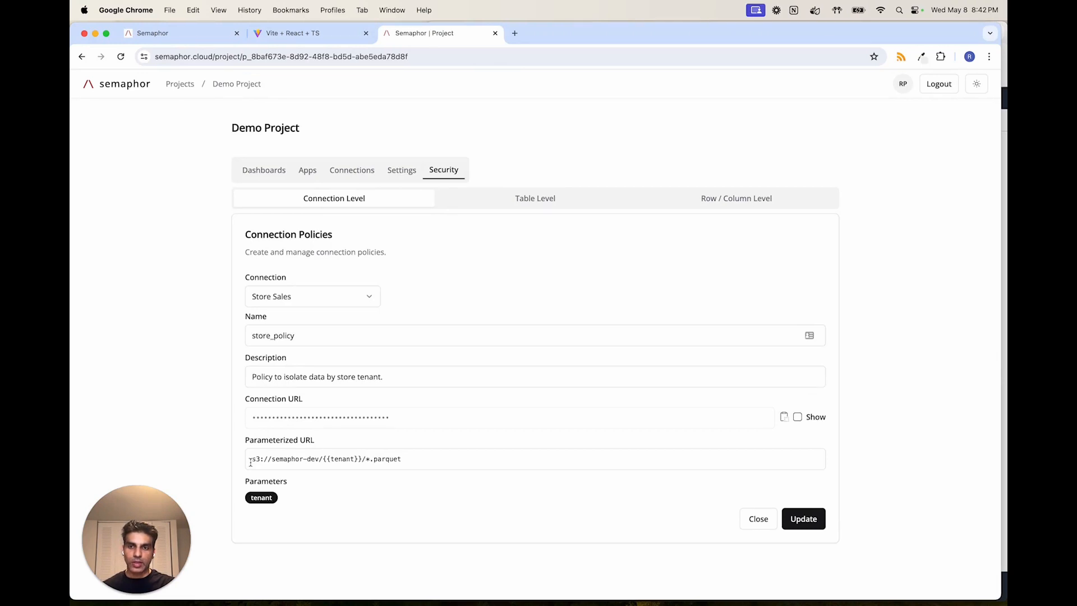
{"action": "left_click_drag", "start_coordinate": [251, 462], "coordinate": [450, 498]}
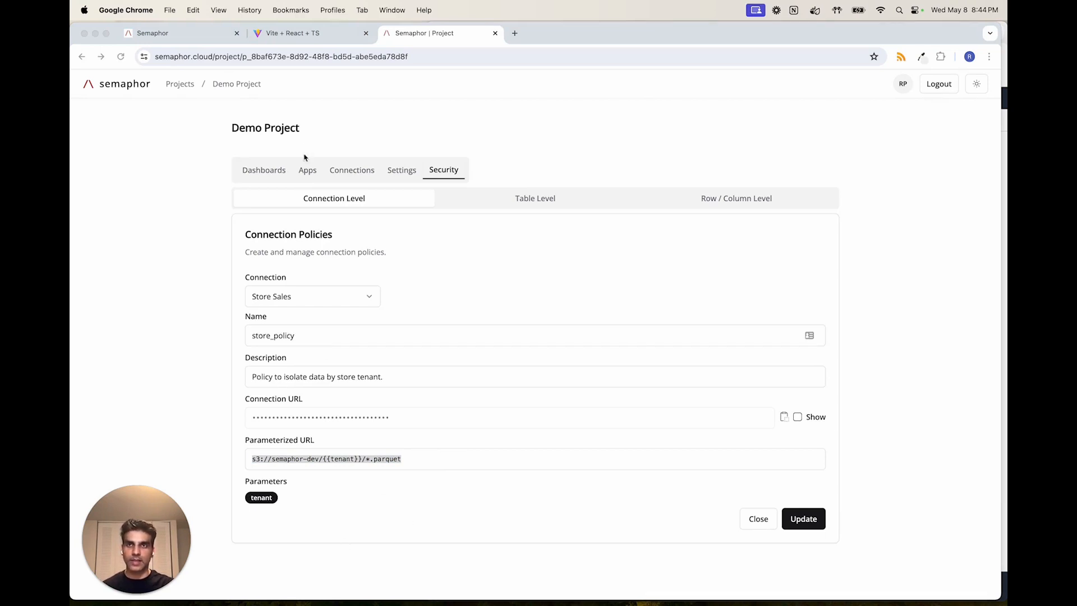
- Return to the localhost:5174 dashboard and view it as Tenant A, Tenant B and Tenant C in turn
{"action": "left_click", "coordinate": [298, 34]}
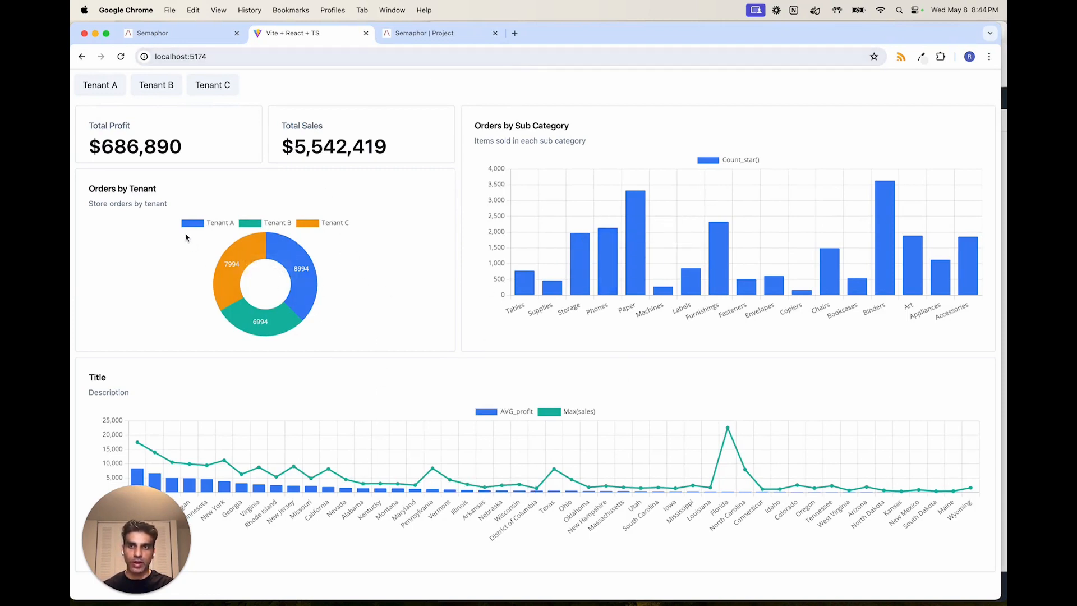
{"action": "key", "text": "ctrl+Left"}
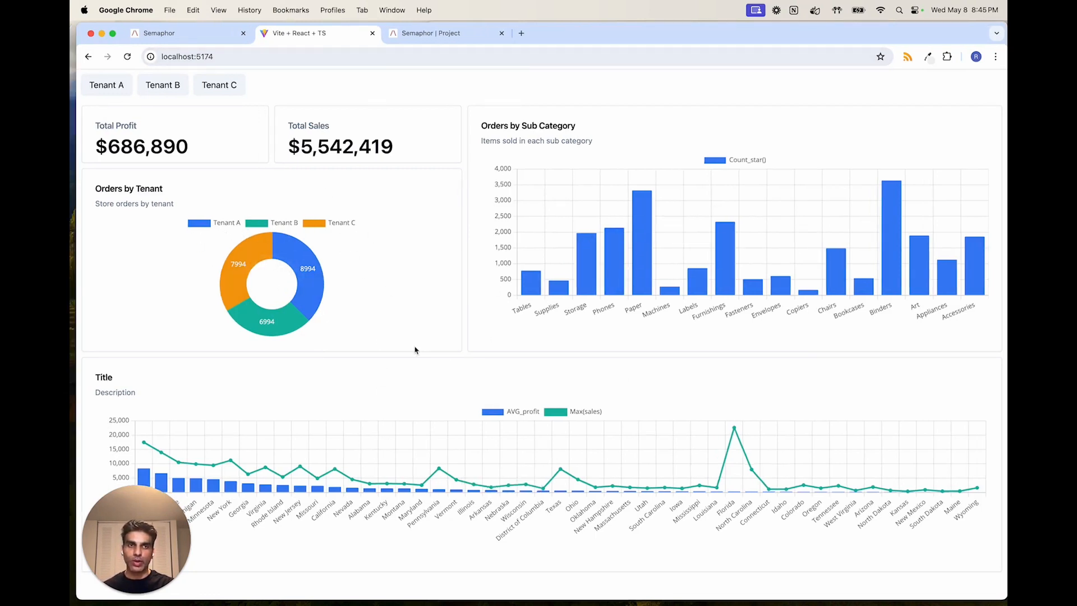
{"action": "left_click", "coordinate": [108, 85]}
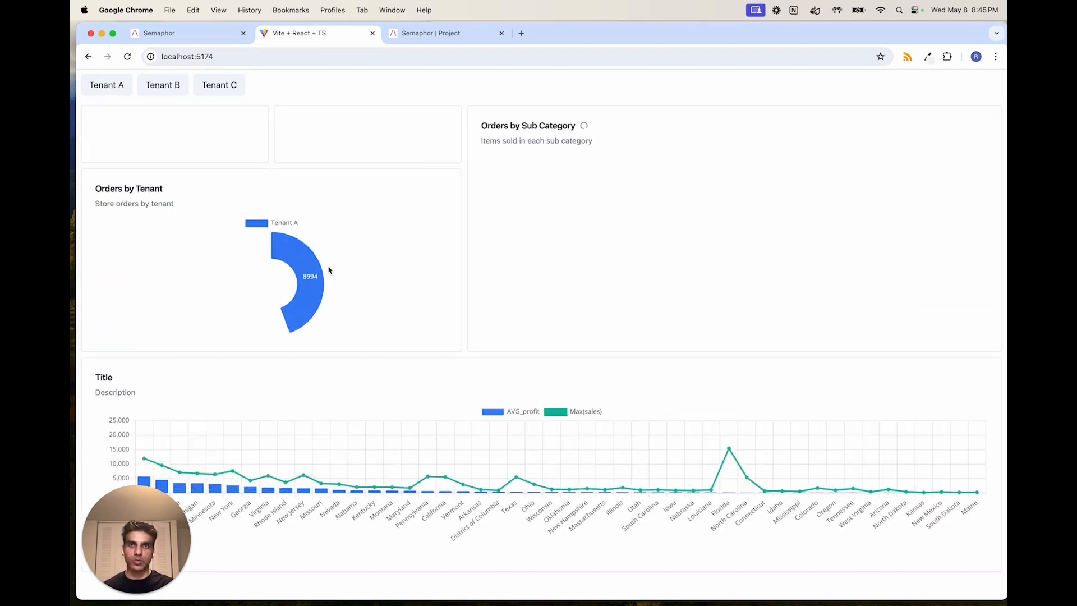
{"action": "left_click", "coordinate": [169, 94]}
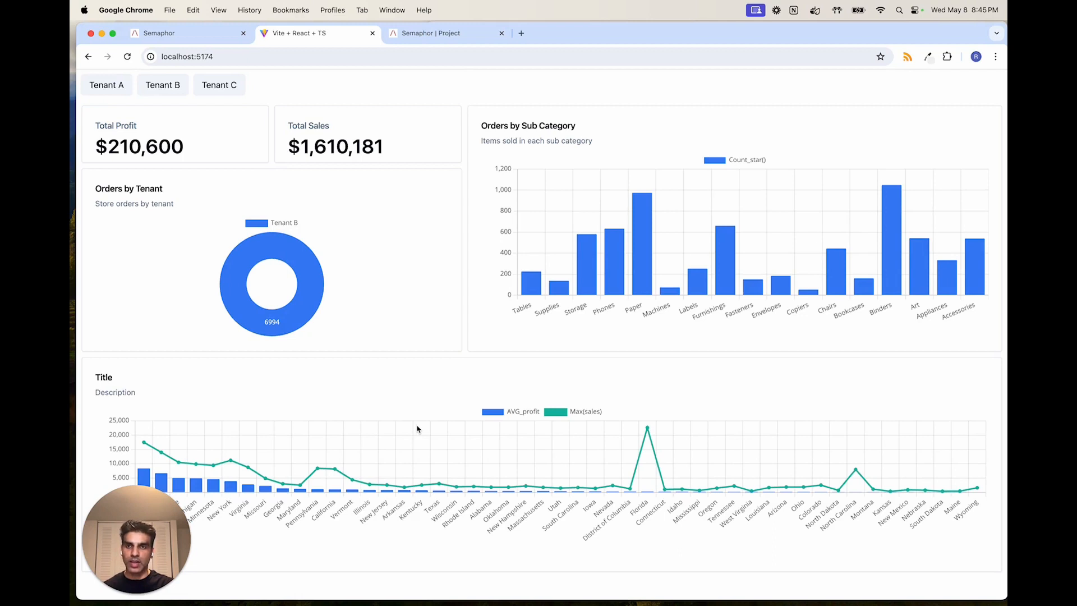
{"action": "left_click", "coordinate": [222, 90]}
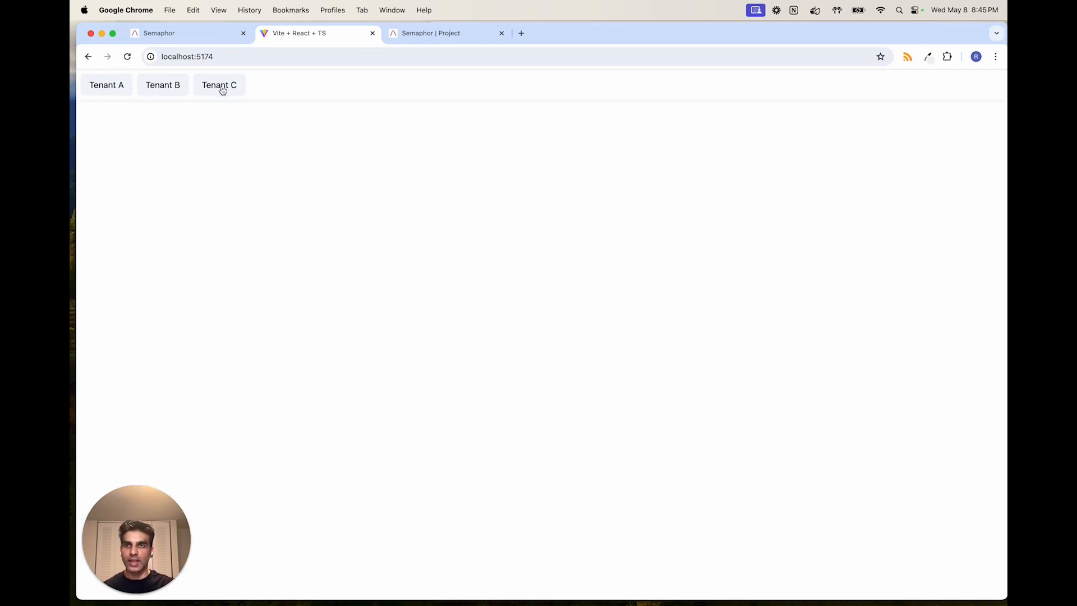